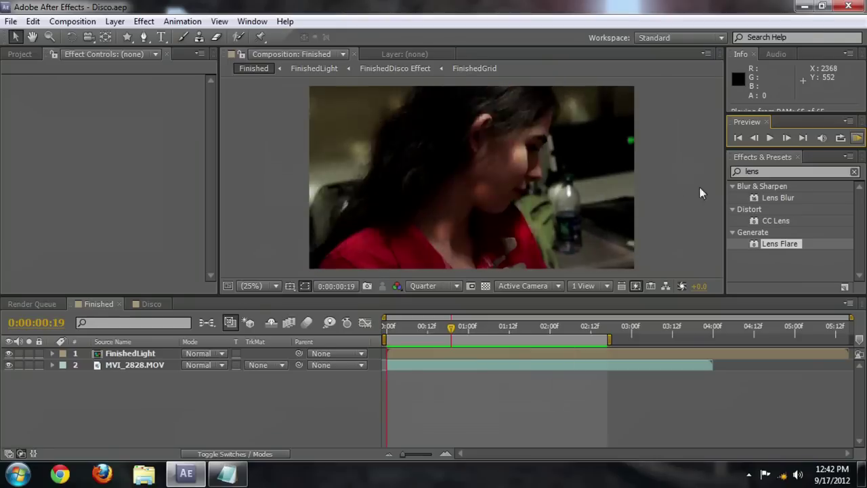
# Stop the Finished preview and switch to the Disco composition holding MVI_2828.MOV.
pyautogui.press('space')
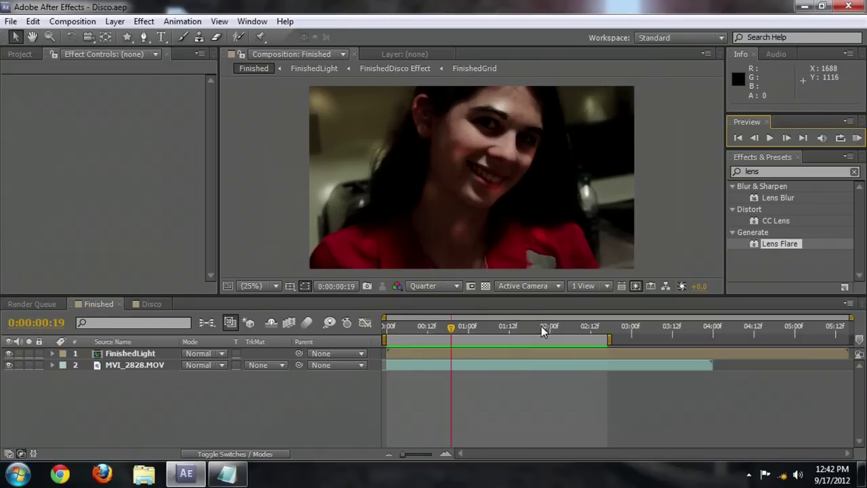
pyautogui.click(150, 305)
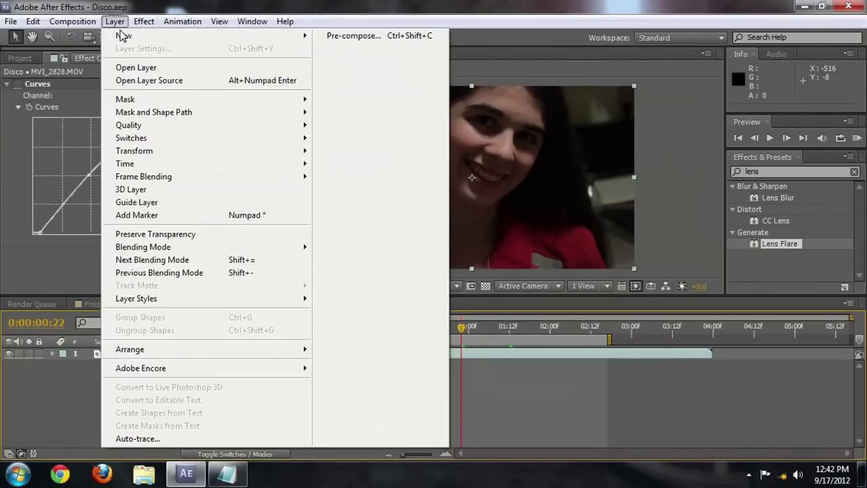
# Create a black 1920×1080 solid named Grid above MVI_2828.MOV through Layer > New > Solid.
pyautogui.moveTo(203, 36)
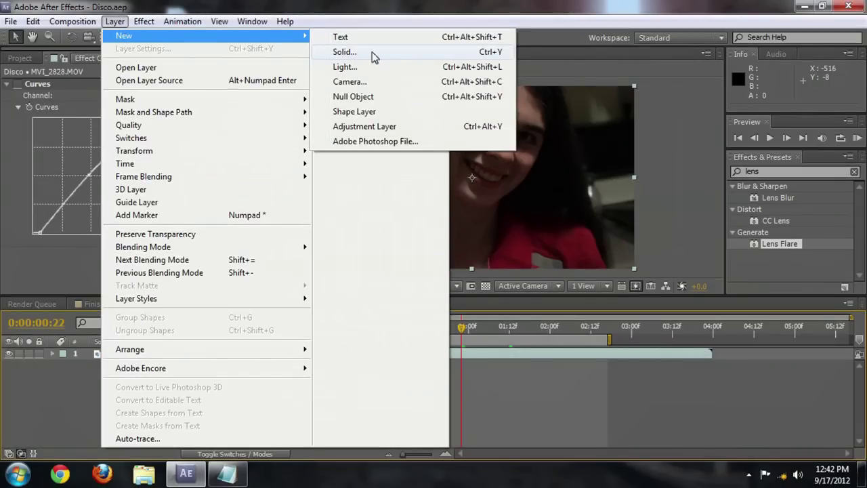
pyautogui.click(428, 53)
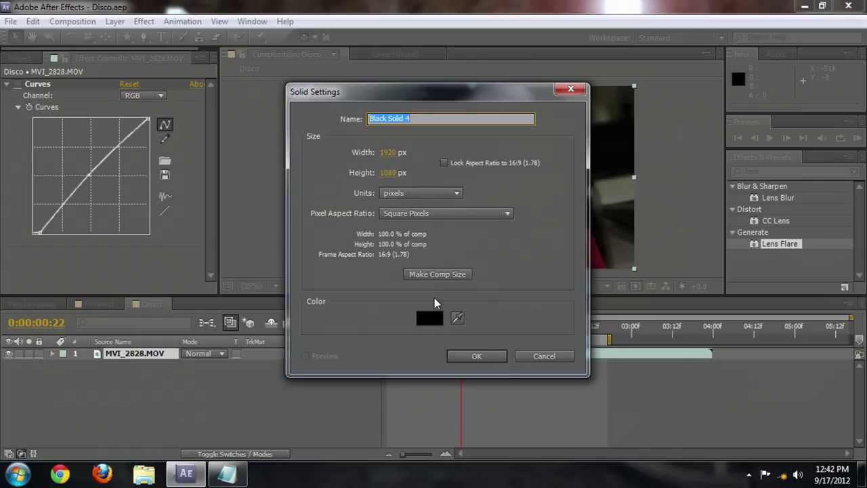
pyautogui.click(430, 318)
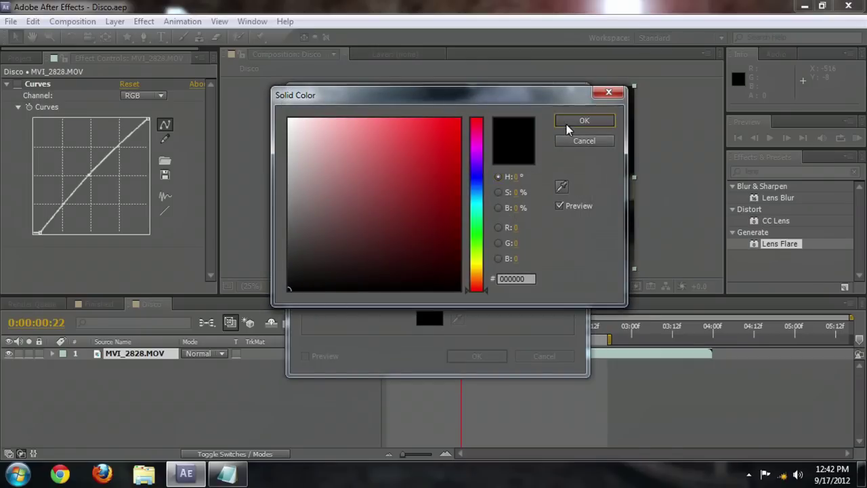
pyautogui.click(569, 121)
pyautogui.click(445, 121)
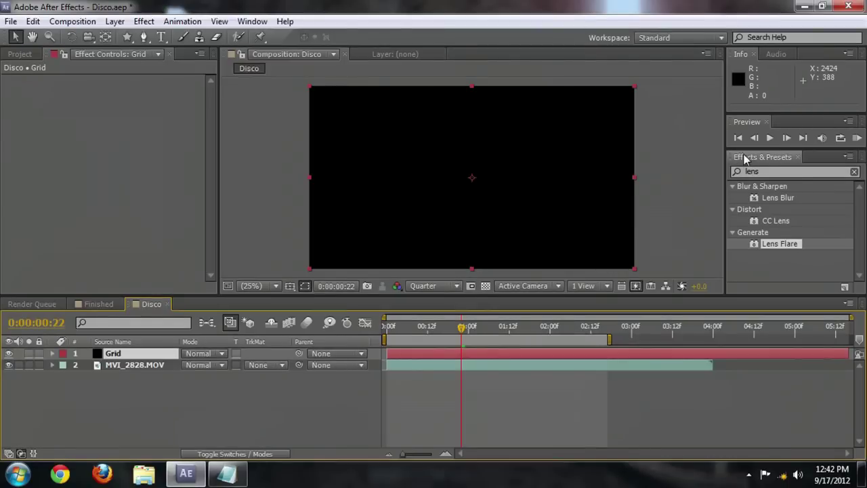
# Search 'gri' in Effects & Presets and drop the Grid effect onto the Grid solid.
pyautogui.click(766, 172)
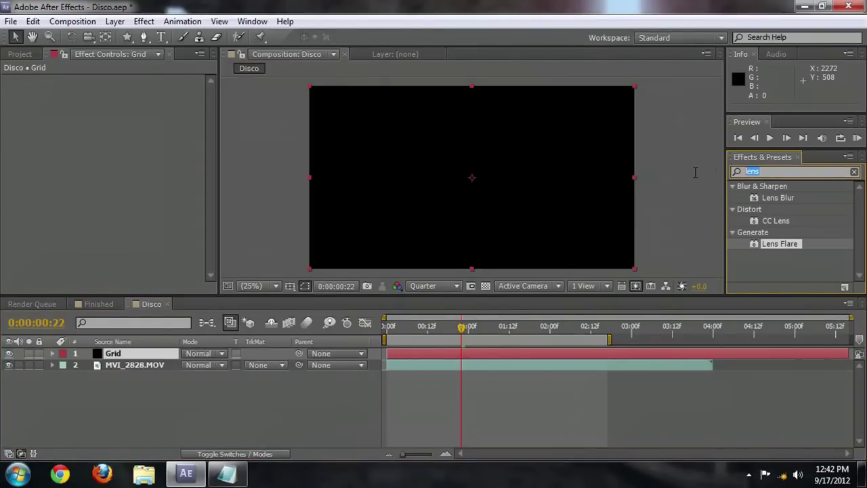
pyautogui.write('grid')
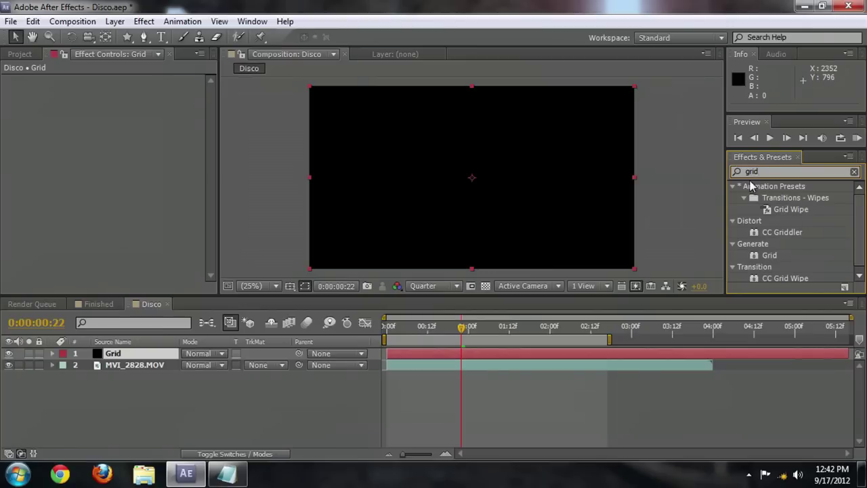
pyautogui.moveTo(766, 255); pyautogui.dragTo(118, 359)
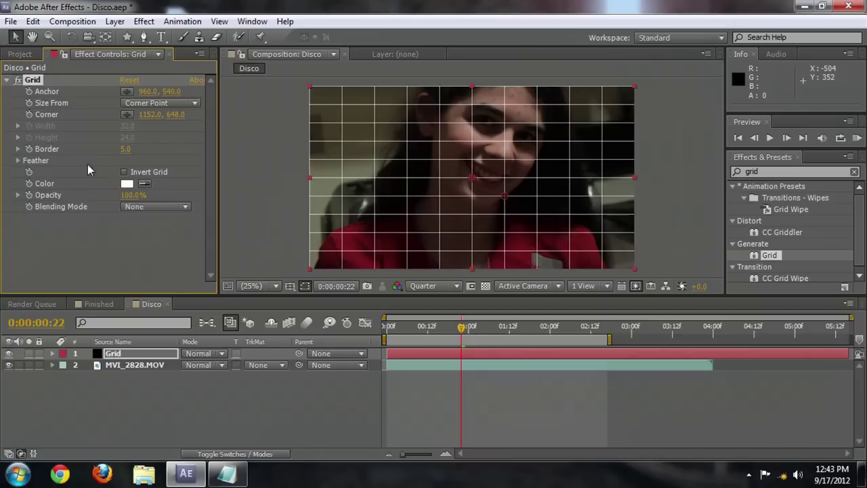
# Enable Invert Grid, size by Width Slider, and set Width 105.9 with Border 70.
pyautogui.click(147, 354)
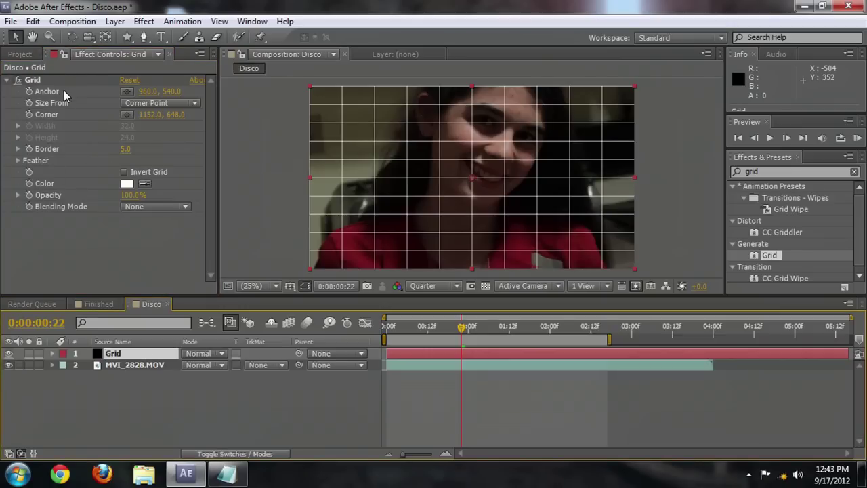
pyautogui.click(124, 173)
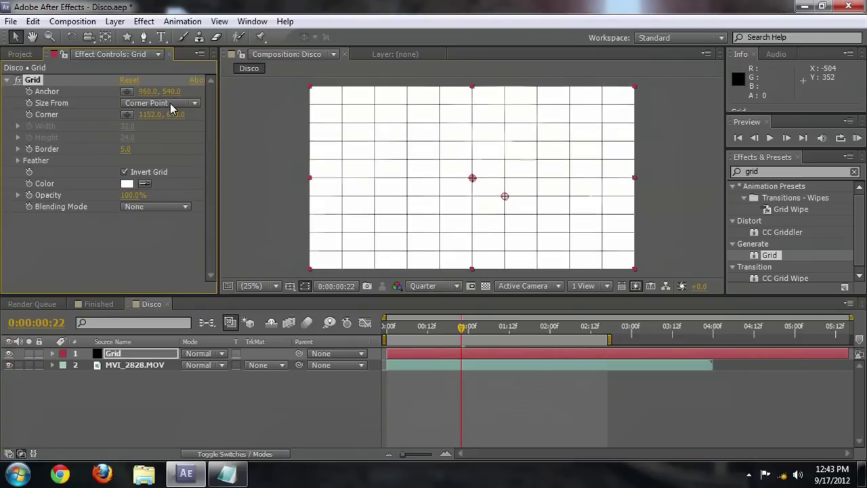
pyautogui.click(170, 105)
pyautogui.click(169, 133)
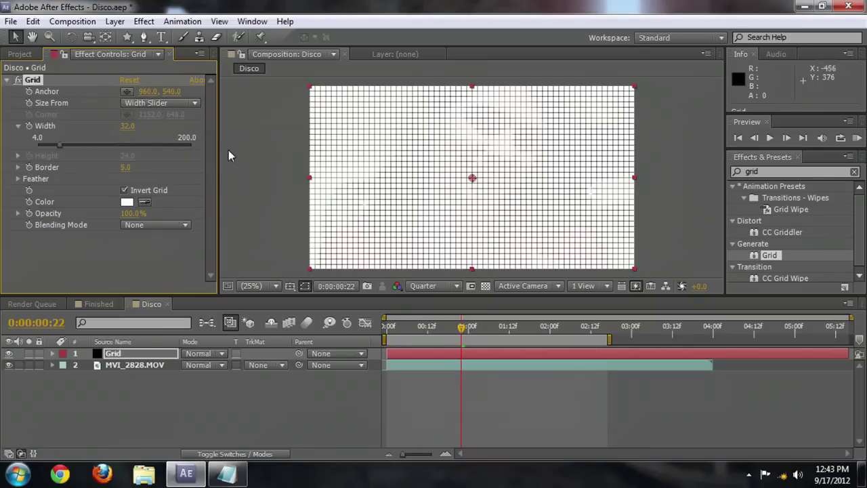
pyautogui.moveTo(58, 144); pyautogui.dragTo(97, 142)
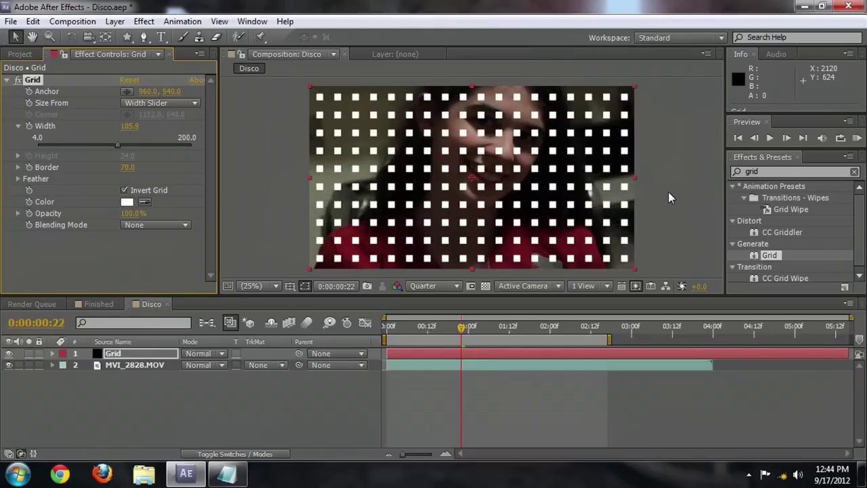
# Rotate the Grid layer 45°, scale it to 226%, and lower Grid Width to 91.2.
pyautogui.click(53, 354)
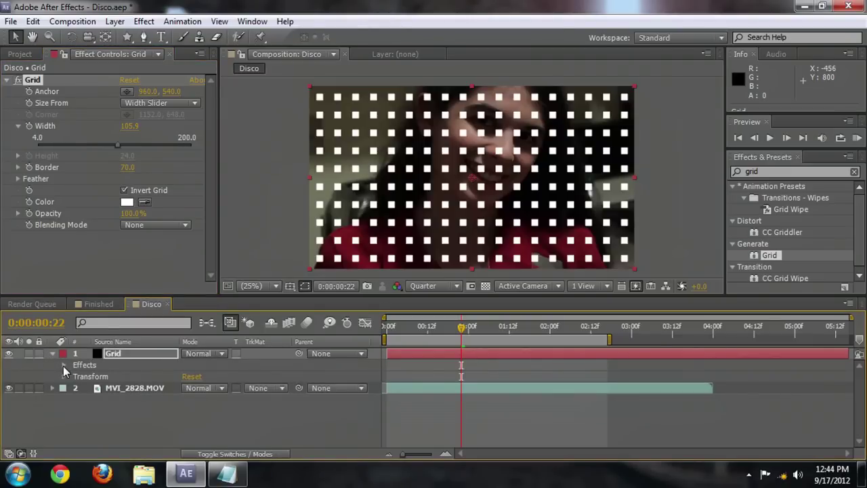
pyautogui.click(65, 376)
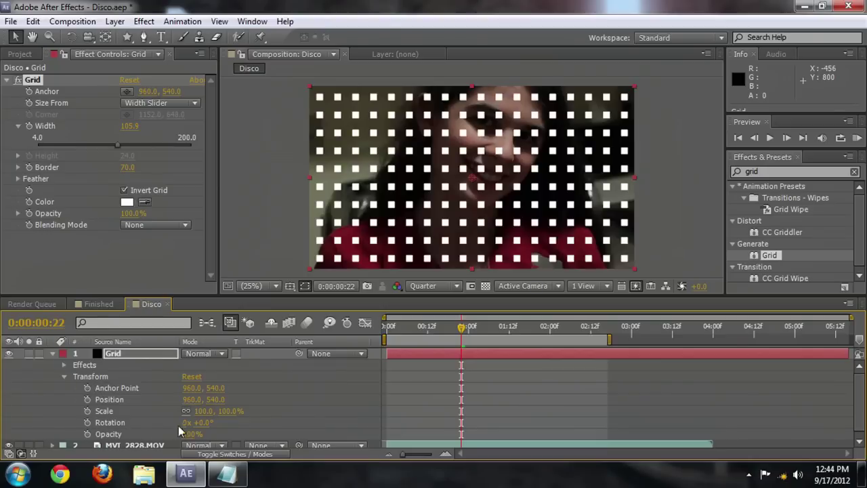
pyautogui.write('45')
pyautogui.press('Return')
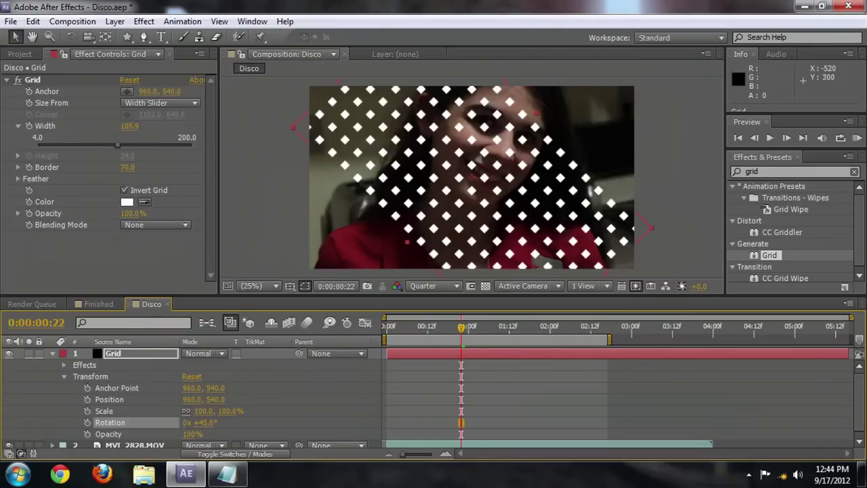
pyautogui.moveTo(204, 410); pyautogui.dragTo(294, 416)
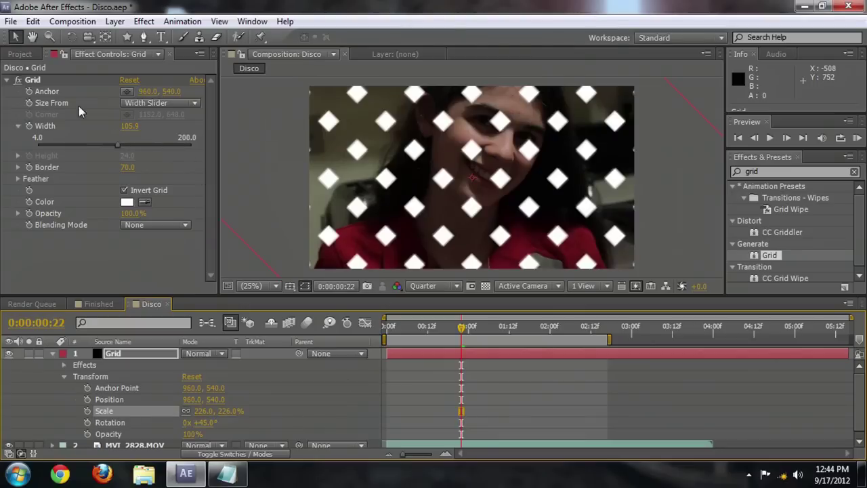
pyautogui.moveTo(116, 144)
pyautogui.mouseDown()
pyautogui.moveTo(101, 146)
pyautogui.moveTo(107, 145)
pyautogui.mouseUp()
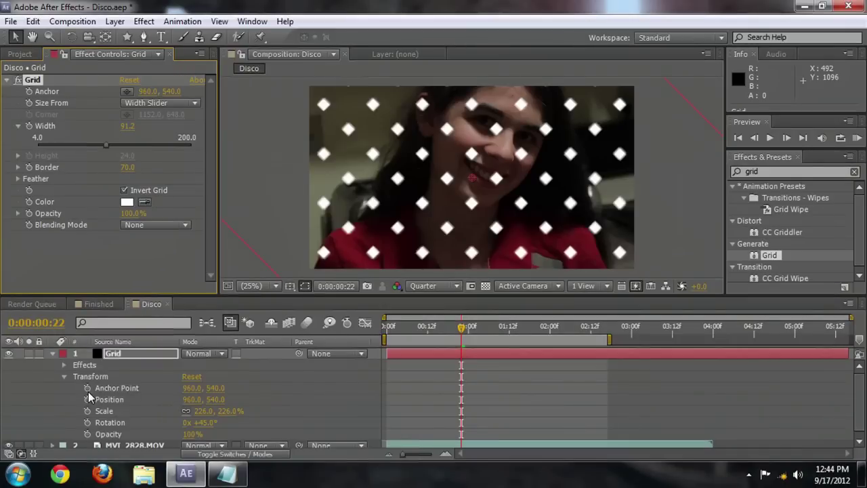
# Give the Grid effect's Anchor the expression [time*300, time*-300].
pyautogui.keyDown('alt'); pyautogui.click(87, 389); pyautogui.keyUp('alt')
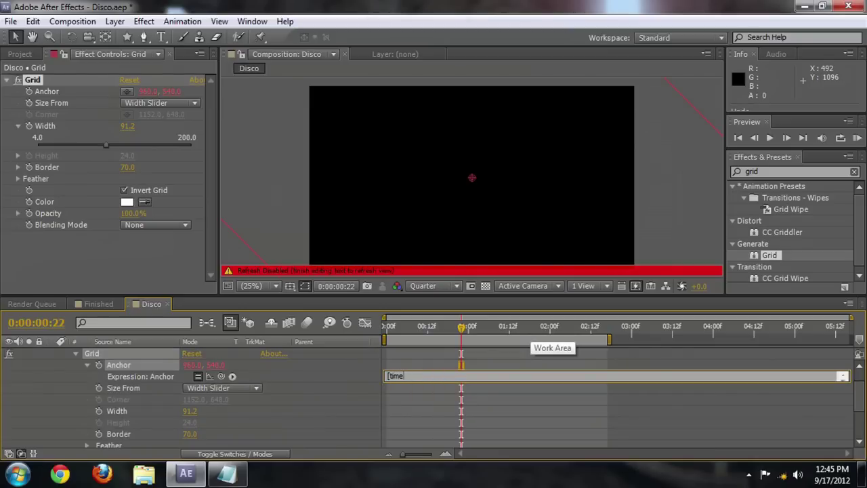
pyautogui.write('300')
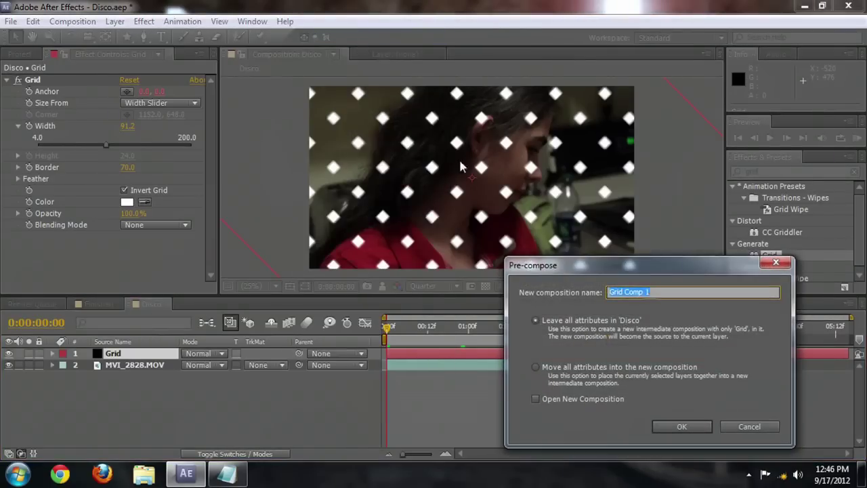
# Pre-compose the Grid layer as Grid, moving all attributes into the new composition.
pyautogui.moveTo(713, 270); pyautogui.dragTo(467, 116)
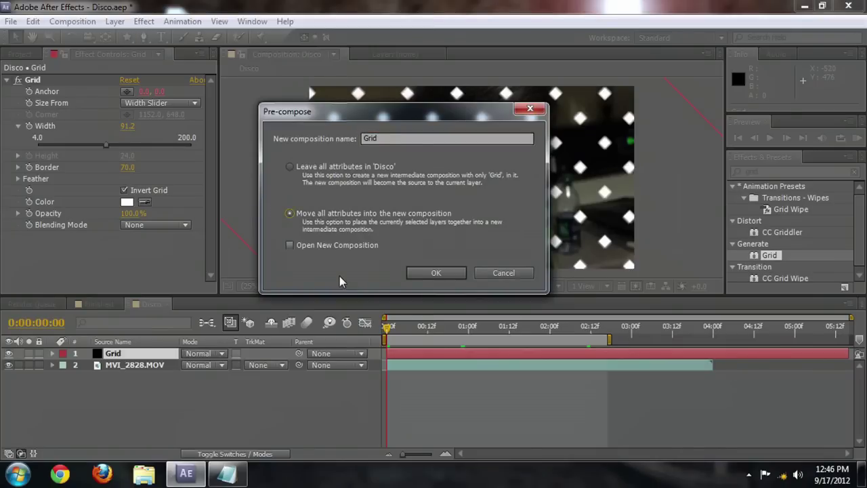
pyautogui.click(450, 276)
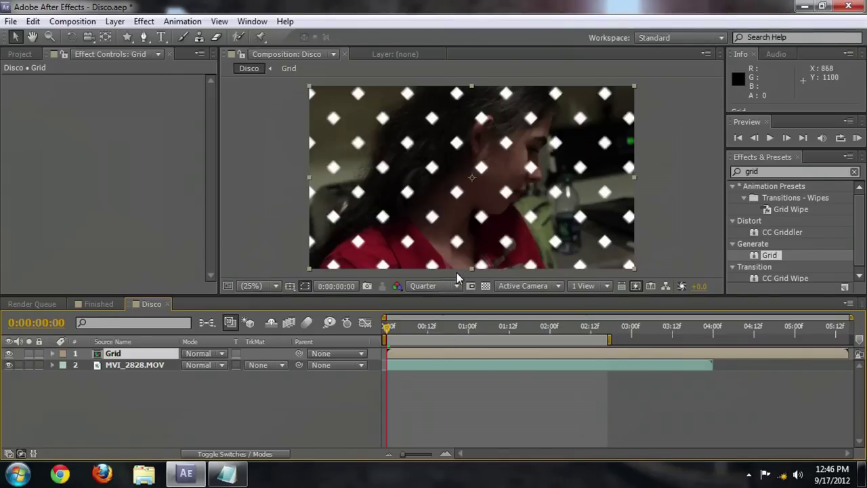
# Add Effect > Distort > Bulge to the nested Grid layer.
pyautogui.click(144, 21)
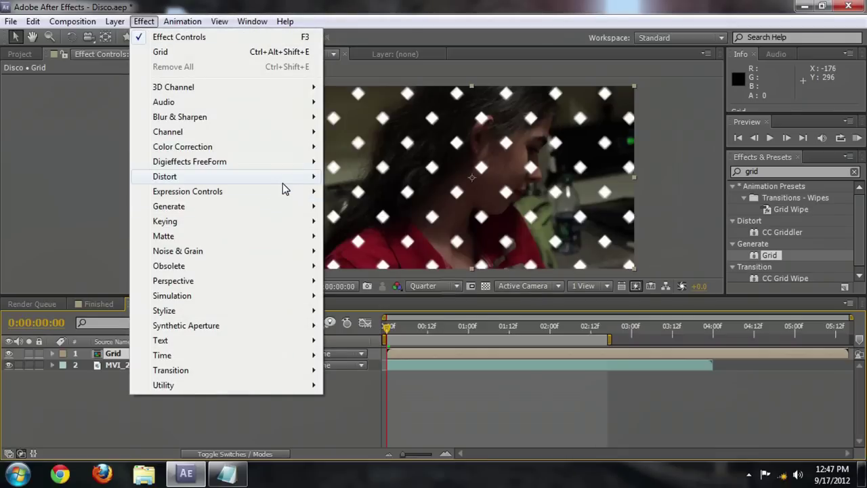
pyautogui.moveTo(284, 182)
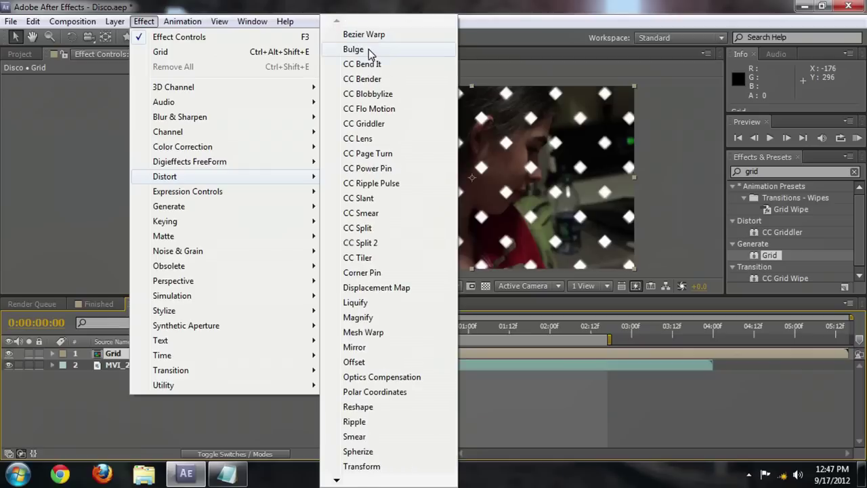
pyautogui.click(354, 49)
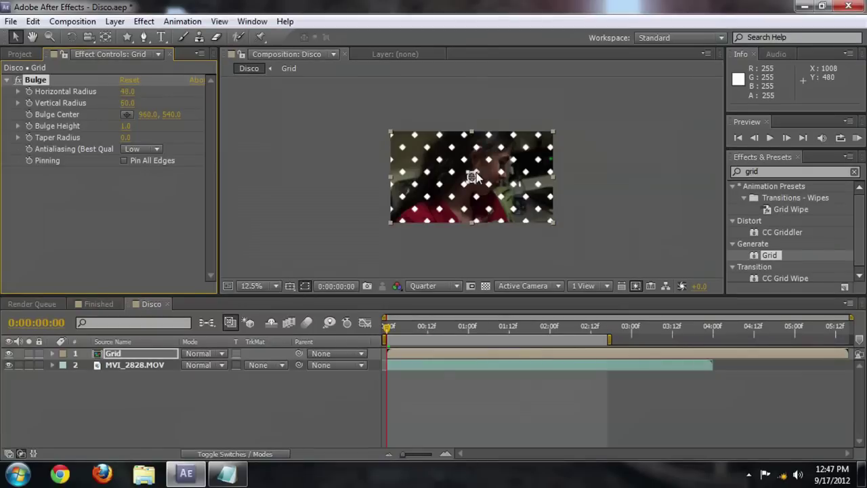
# Enlarge the Bulge area past the frame and invert Bulge Height to about -1.2.
pyautogui.moveTo(476, 172); pyautogui.dragTo(460, 155)
pyautogui.moveTo(513, 164); pyautogui.dragTo(604, 108)
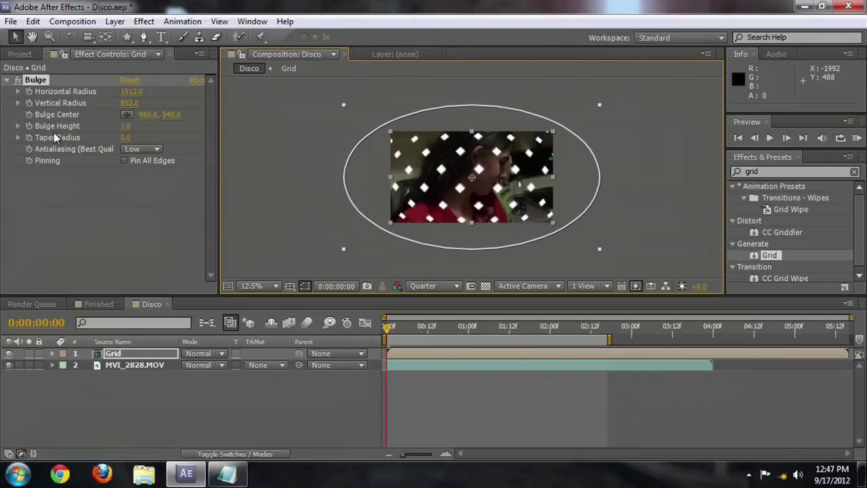
pyautogui.moveTo(126, 126); pyautogui.dragTo(102, 126)
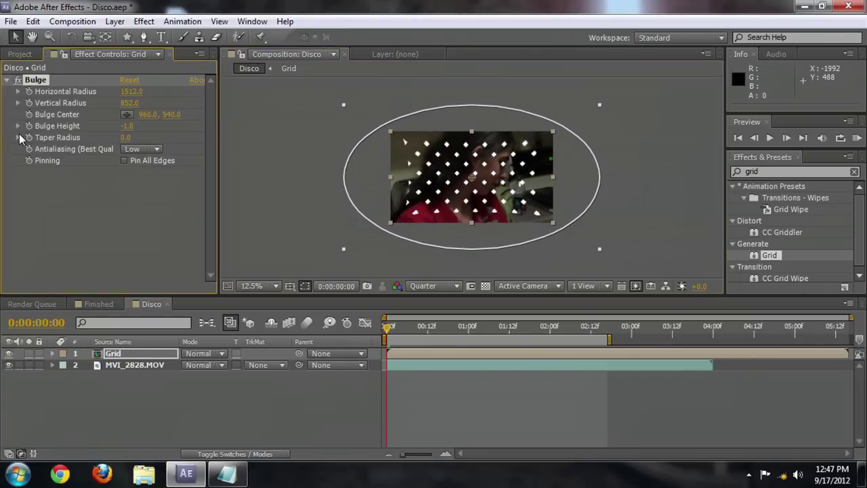
pyautogui.moveTo(126, 126); pyautogui.dragTo(128, 126)
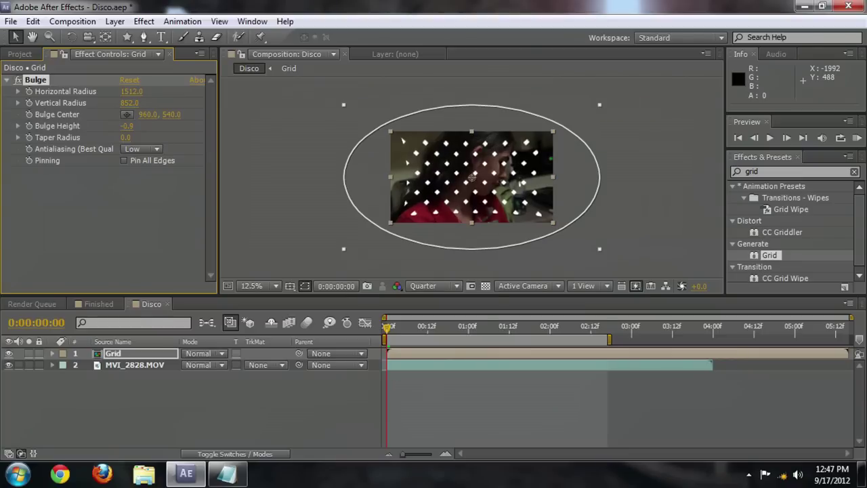
pyautogui.moveTo(126, 126); pyautogui.dragTo(123, 126)
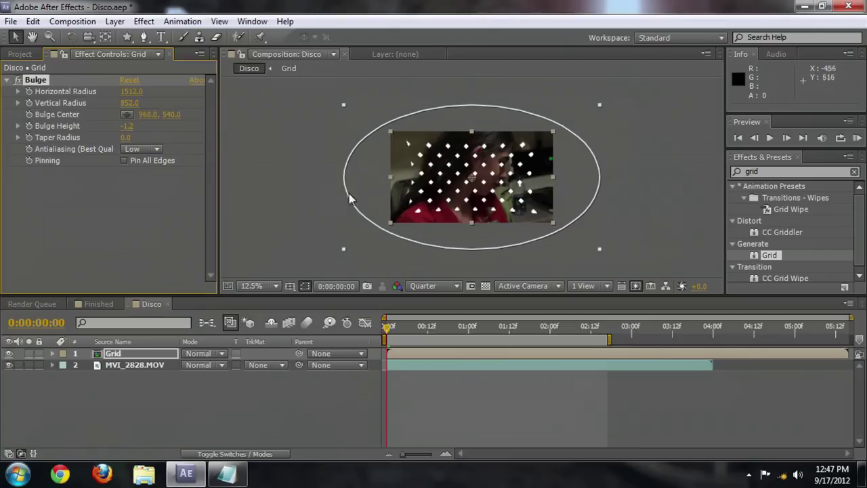
# Scale the nested Grid layer up to 152%.
pyautogui.click(116, 357)
pyautogui.press('s')
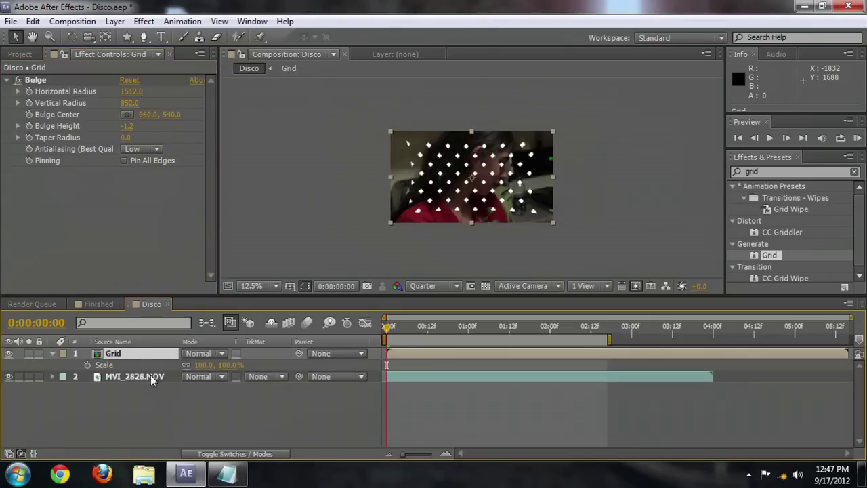
pyautogui.moveTo(200, 366); pyautogui.dragTo(236, 366)
# Tighten the Bulge radii to 968.4 × 644.7, set Taper Radius 1020, and preview the motion.
pyautogui.click(105, 99)
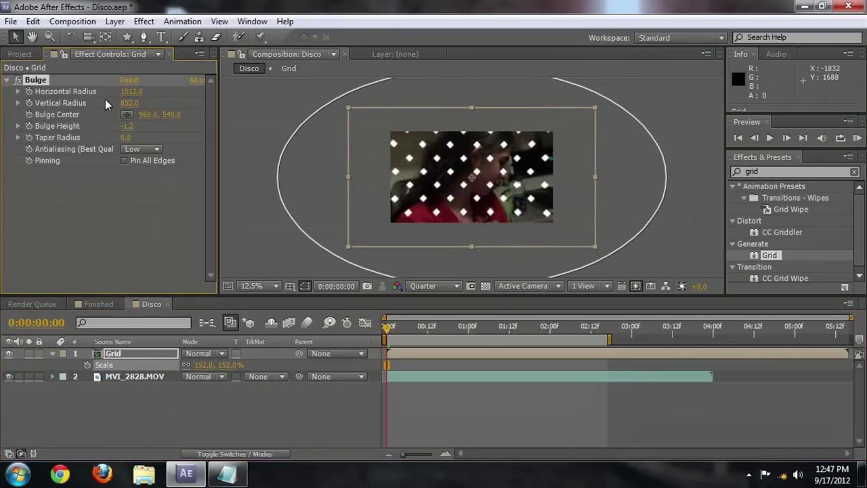
pyautogui.press(',')
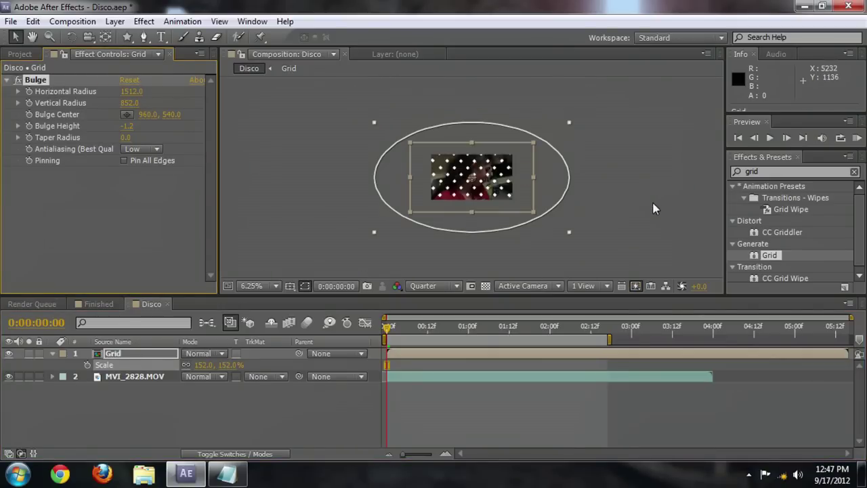
pyautogui.moveTo(572, 232); pyautogui.dragTo(535, 217)
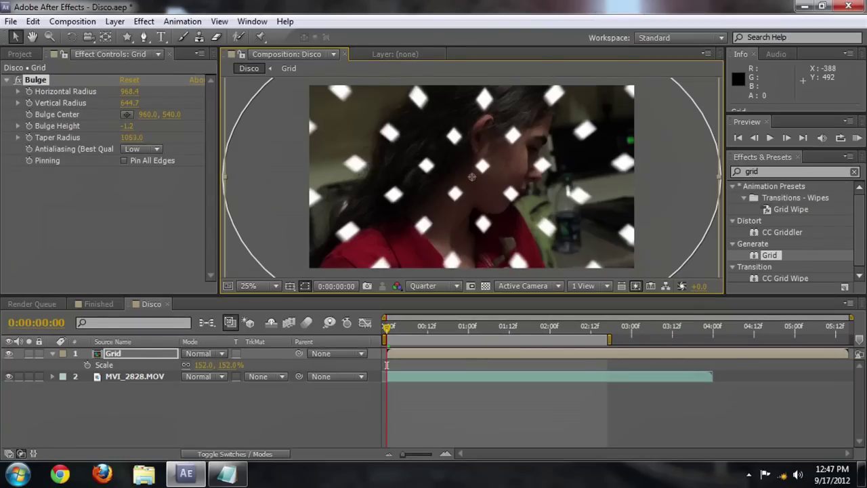
pyautogui.moveTo(129, 136); pyautogui.dragTo(183, 137)
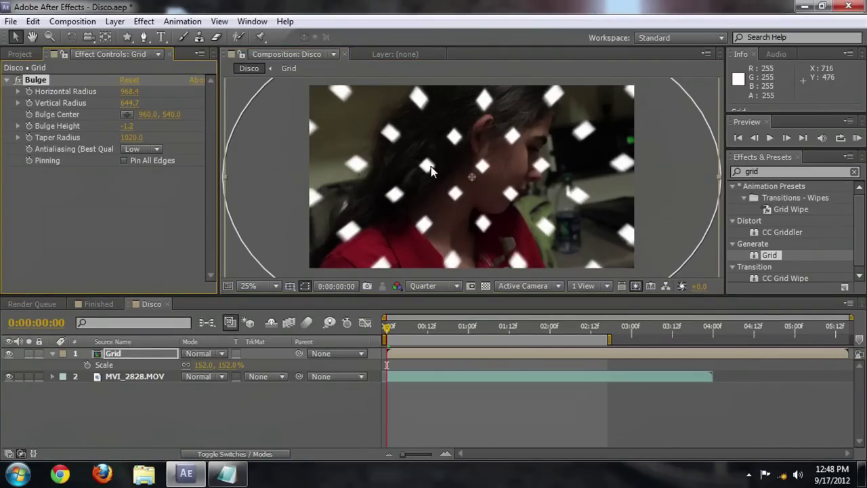
pyautogui.moveTo(384, 329)
pyautogui.mouseDown()
pyautogui.moveTo(508, 342)
pyautogui.moveTo(390, 332)
pyautogui.mouseUp()
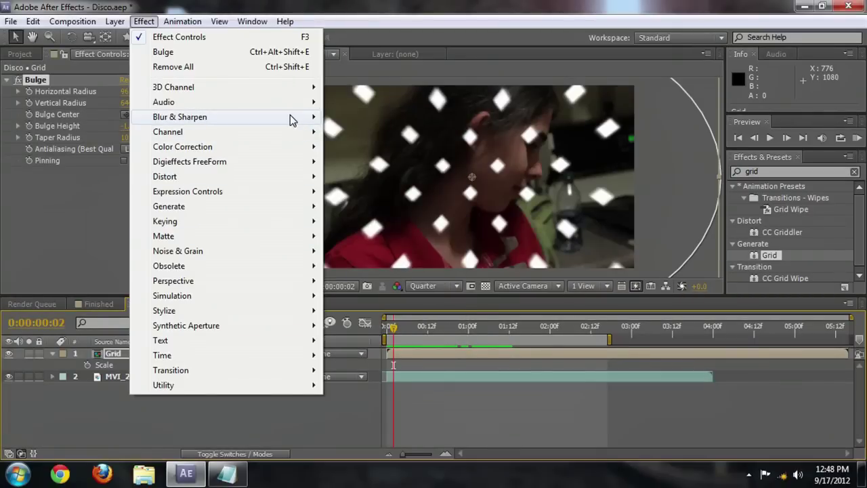
# Add a Fast Blur with Blurriness 34 to the nested Grid, then deselect everything.
pyautogui.moveTo(291, 118)
pyautogui.click(359, 236)
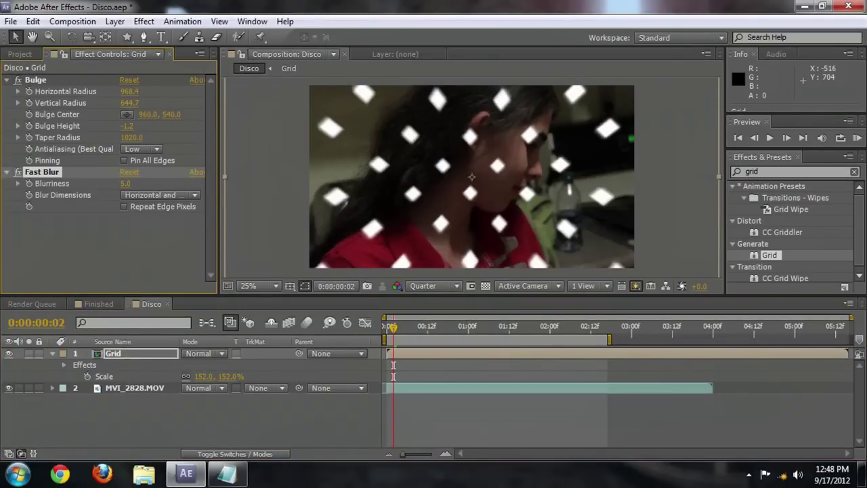
pyautogui.moveTo(126, 183); pyautogui.dragTo(147, 183)
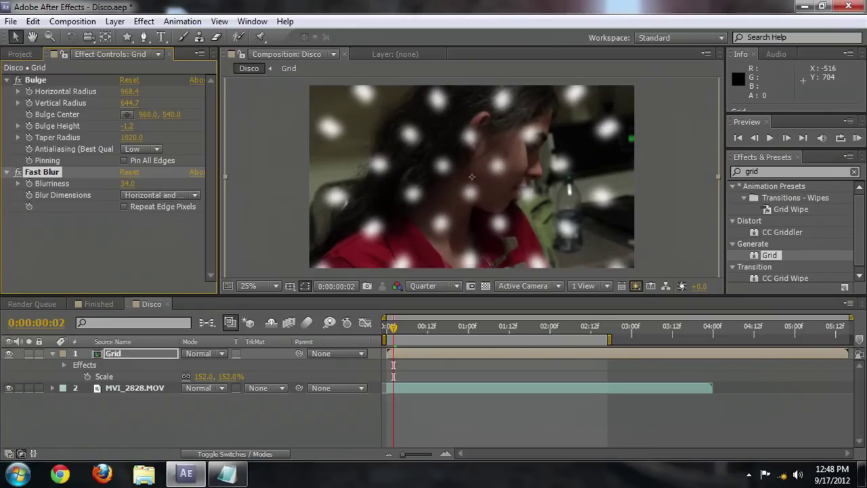
pyautogui.click(180, 279)
pyautogui.click(323, 441)
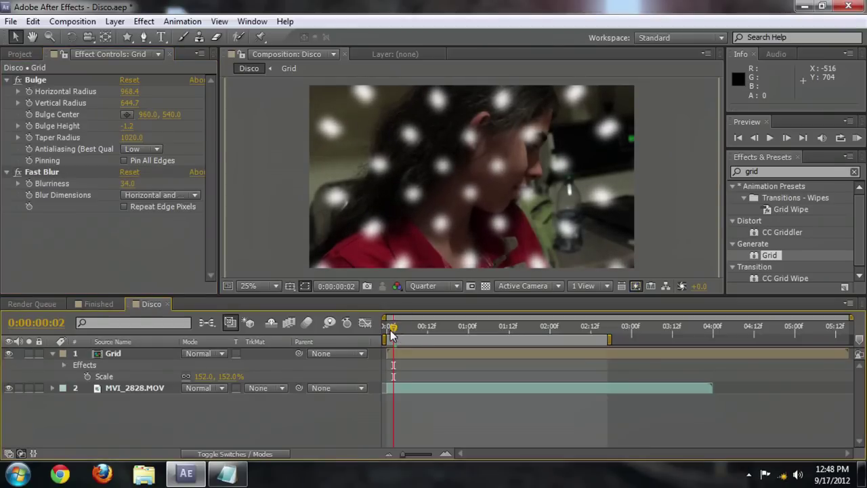